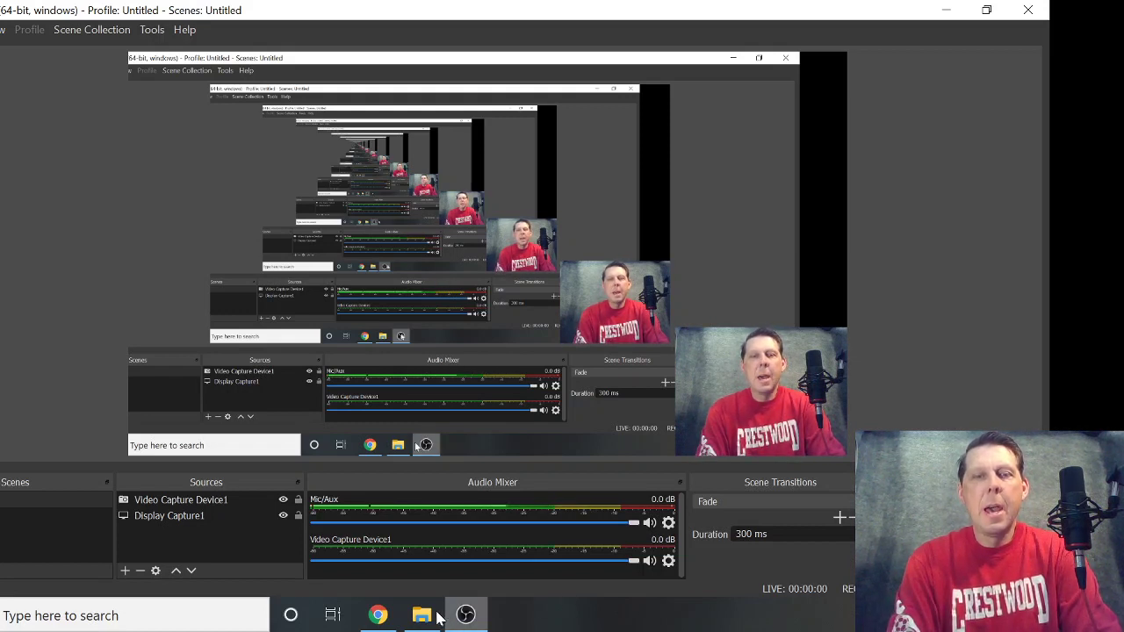
Bring the Chrome window with the Seismic Waves and Earthquakes Google Doc to the front
left_click(391, 614)
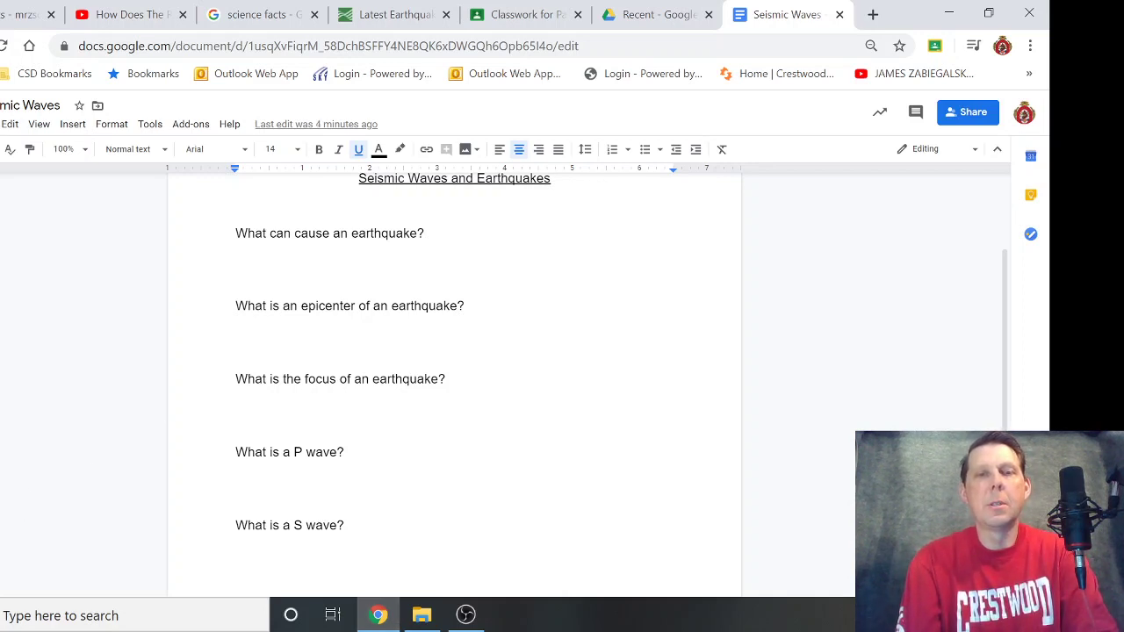
left_click(330, 233)
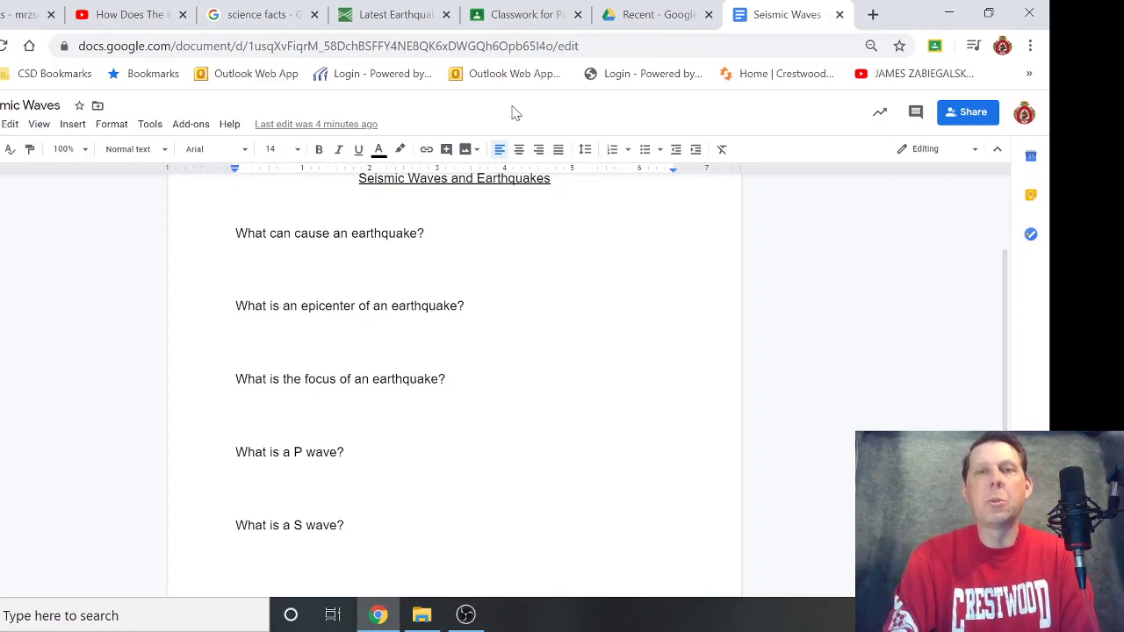
Review the Classroom assignment's attachments: four earthquake videos, the USGS Latest Earthquakes link and the Seismic Waves doc
left_click(525, 11)
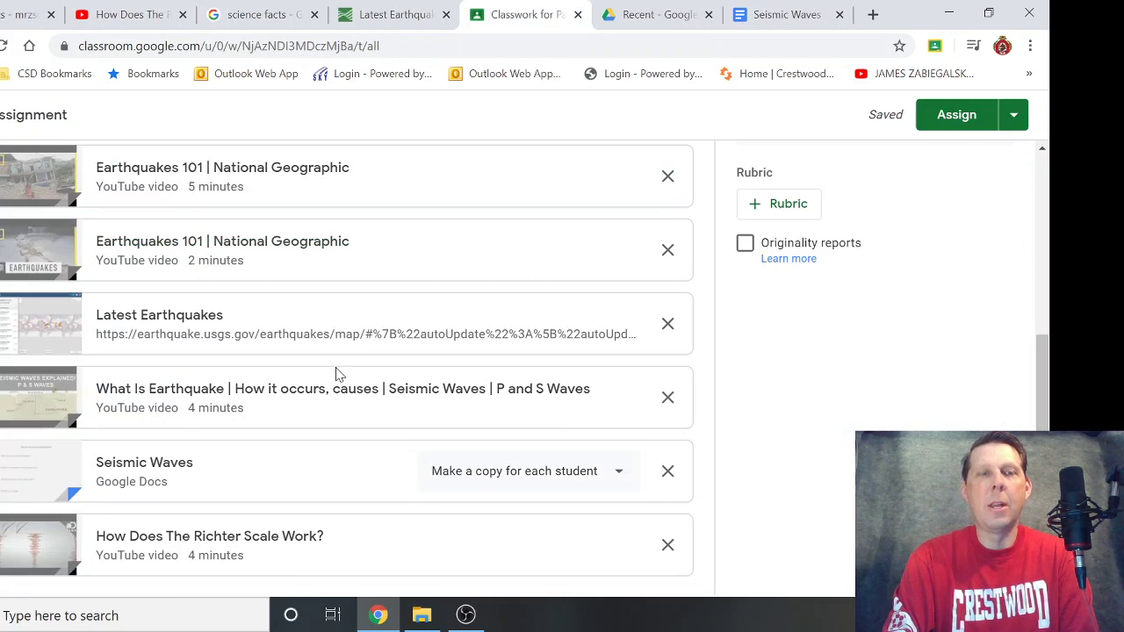
scroll(336, 373, "up", 2)
scroll(336, 374, "down", 1)
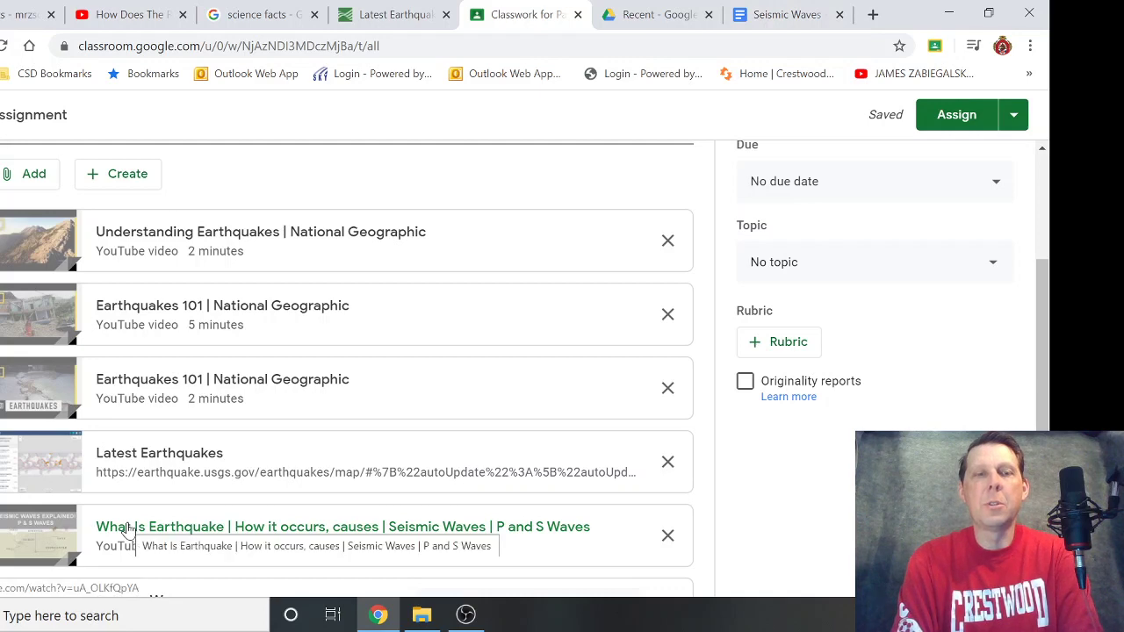
scroll(127, 529, "down", 1)
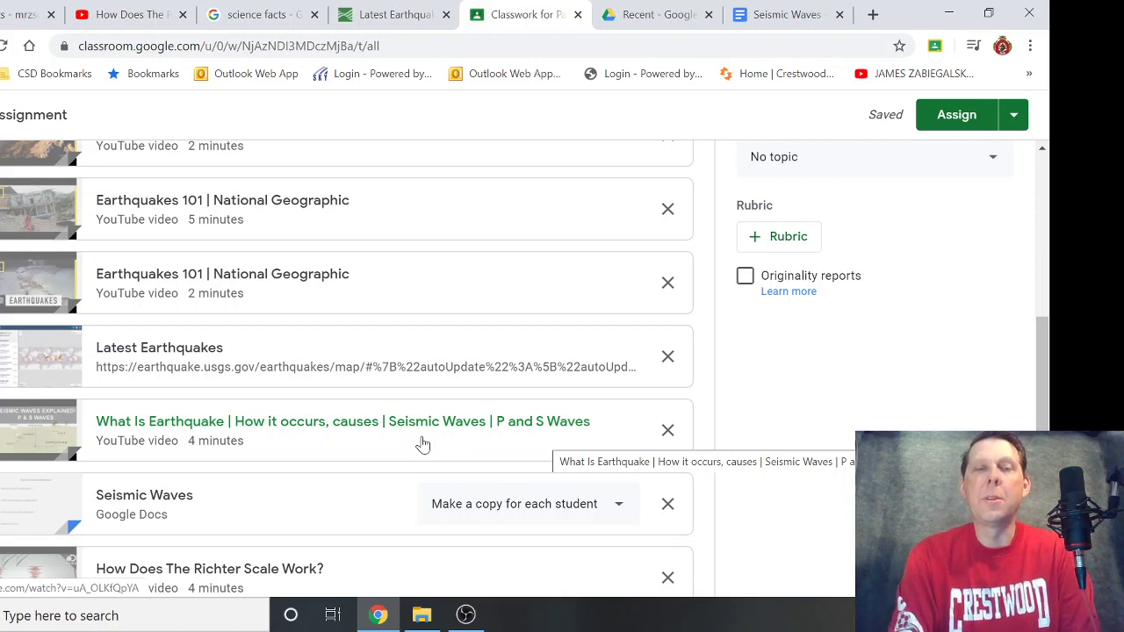
scroll(422, 446, "down", 1)
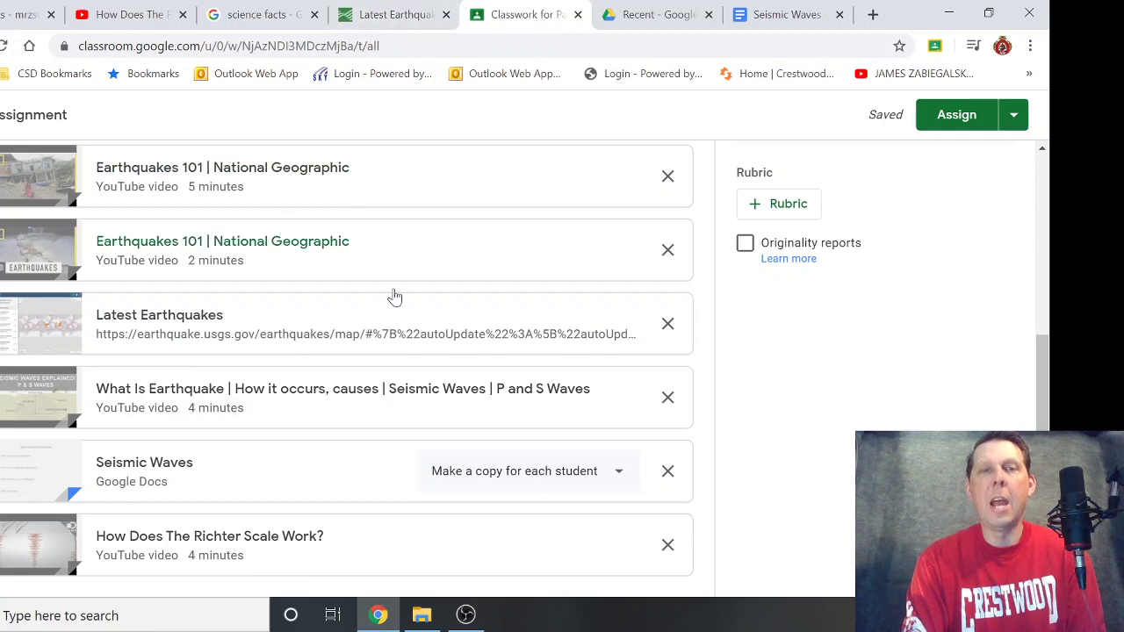
Show the USGS Latest Earthquakes world map of magnitude 2.5+ quakes with its event list
left_click(392, 18)
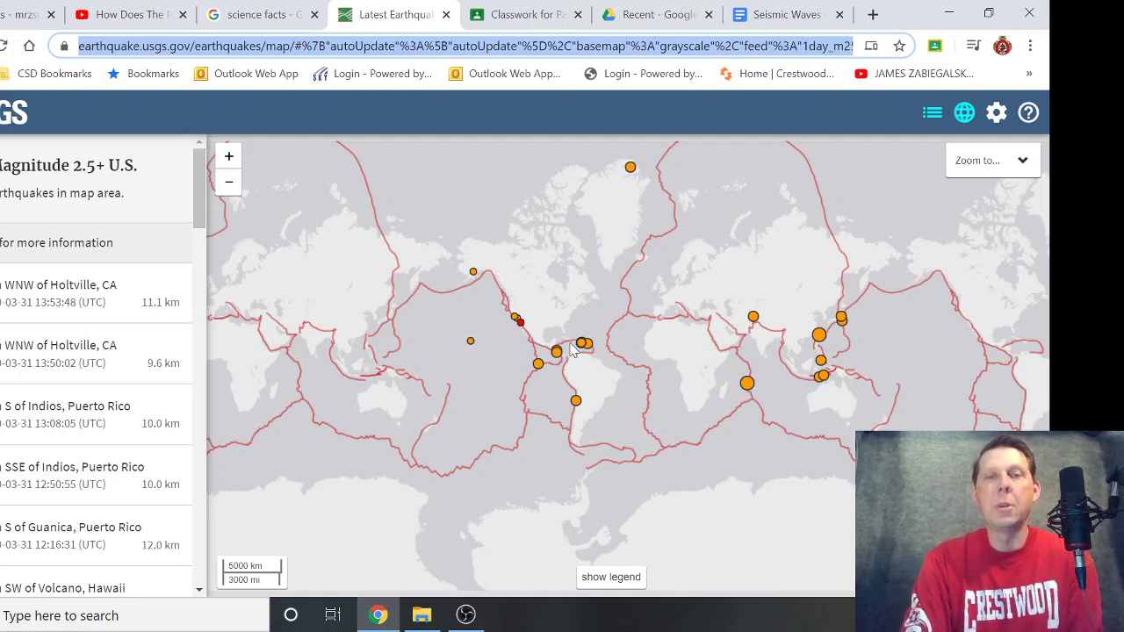
scroll(519, 326, "up", 5)
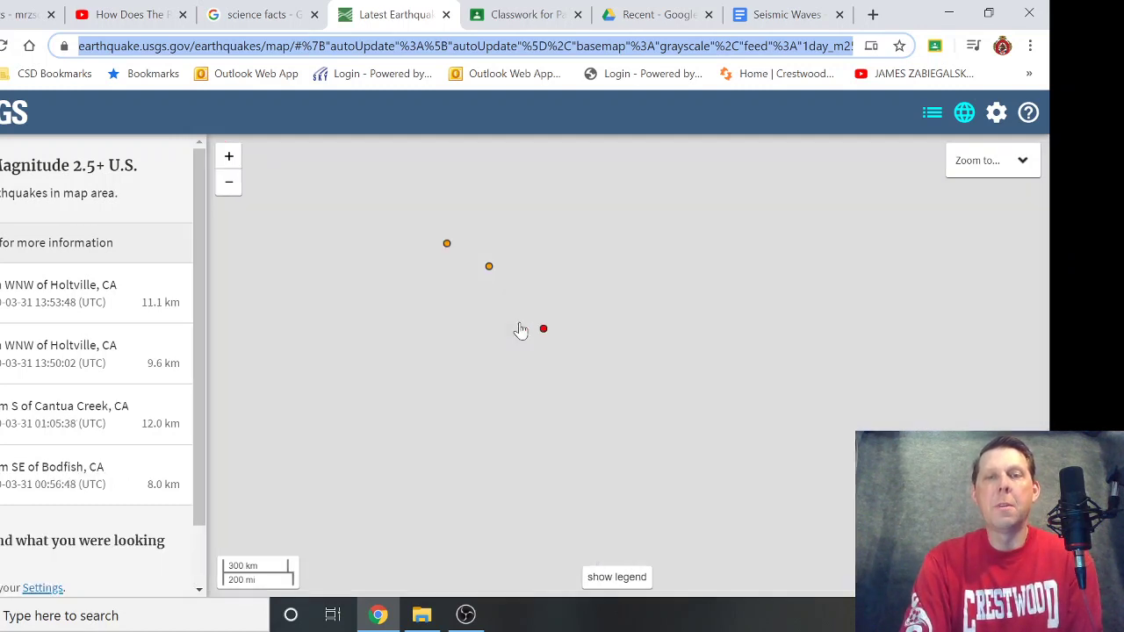
scroll(519, 327, "down", 6)
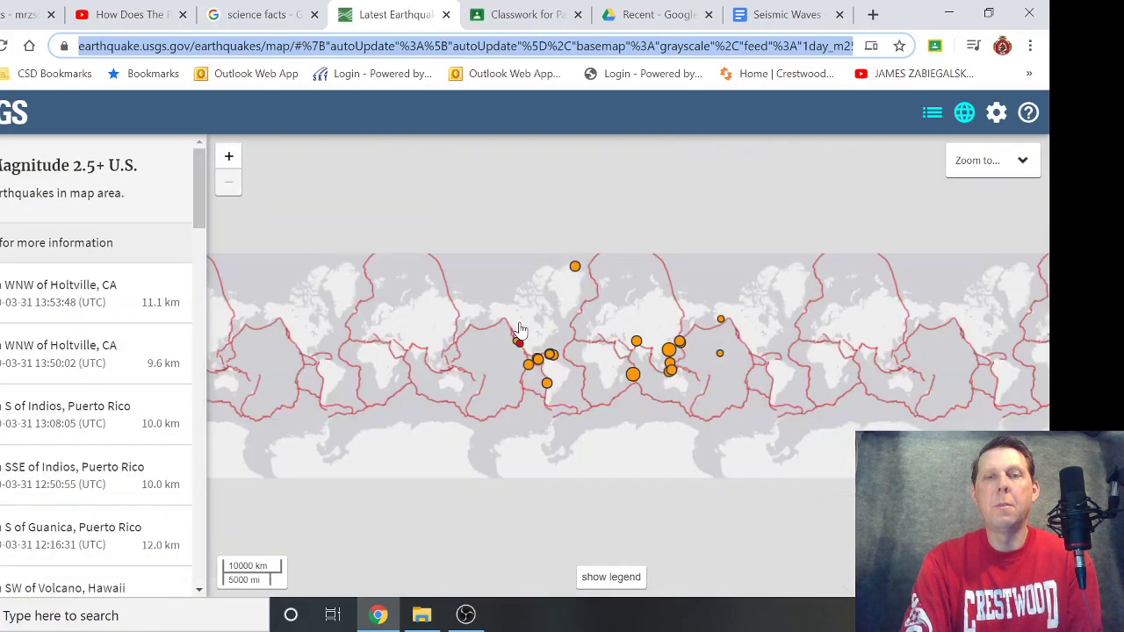
scroll(520, 330, "up", 6)
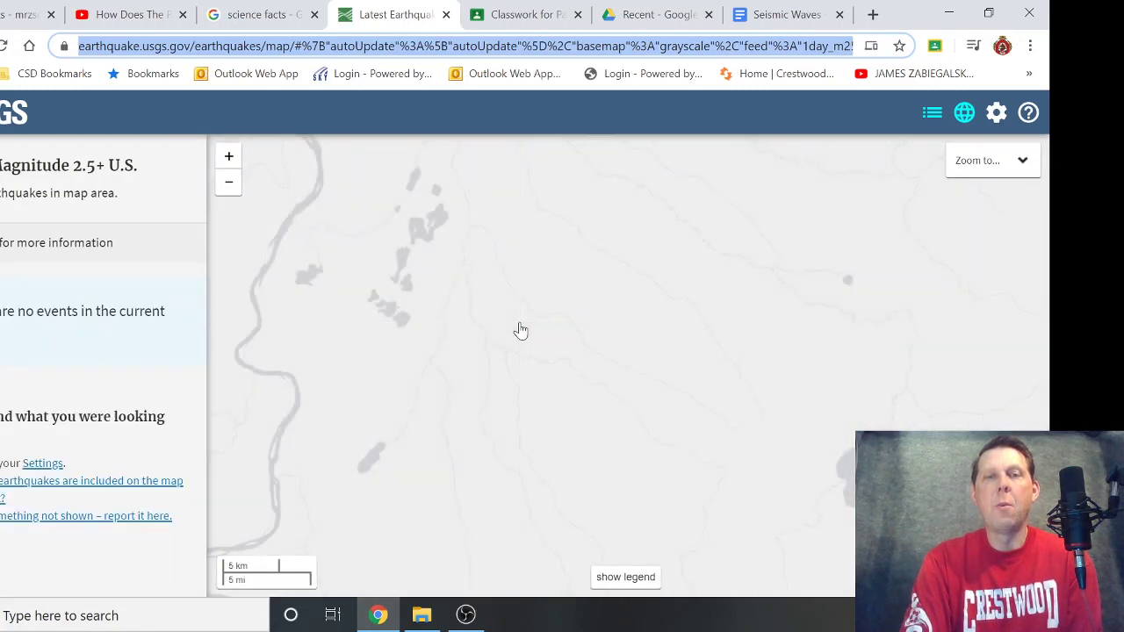
scroll(521, 330, "down", 6)
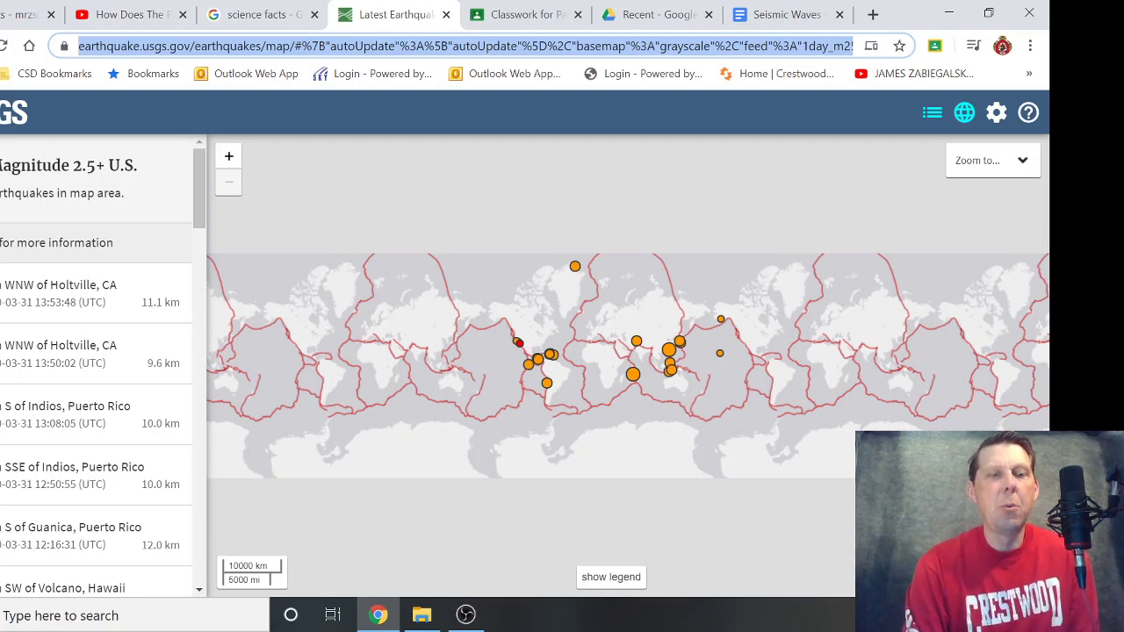
scroll(103, 369, "down", 3)
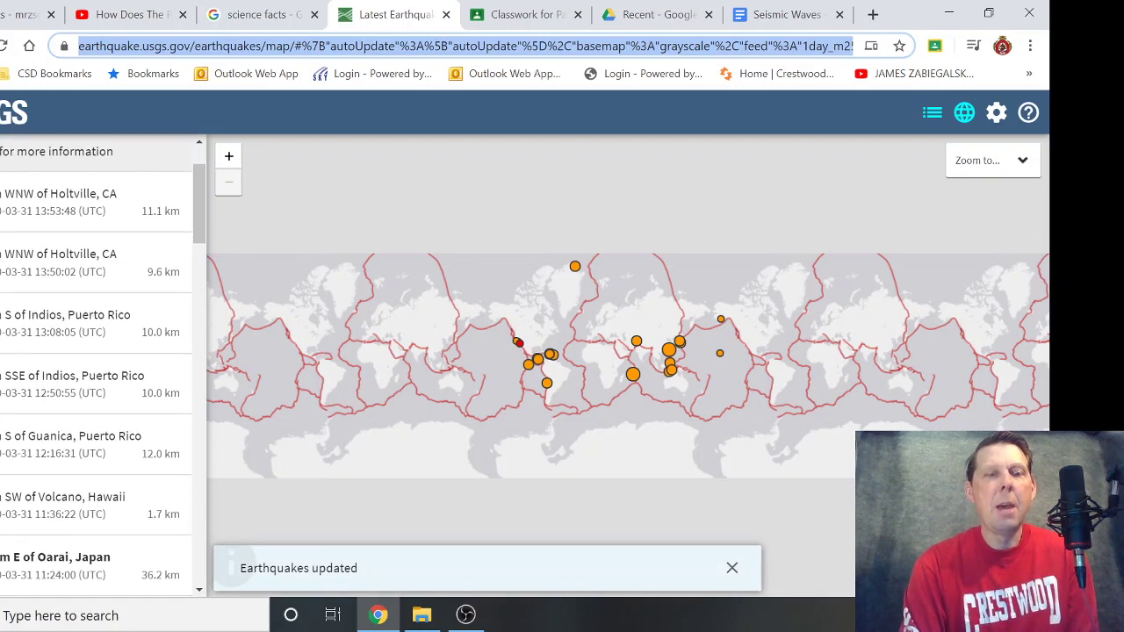
scroll(103, 369, "down", 2)
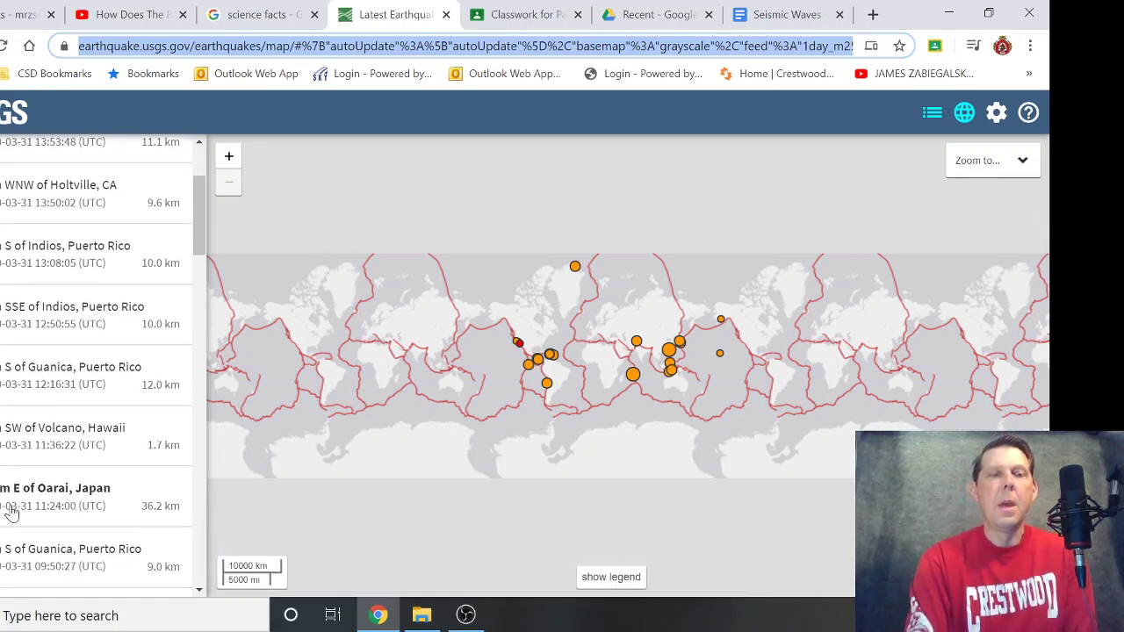
scroll(31, 457, "up", 3)
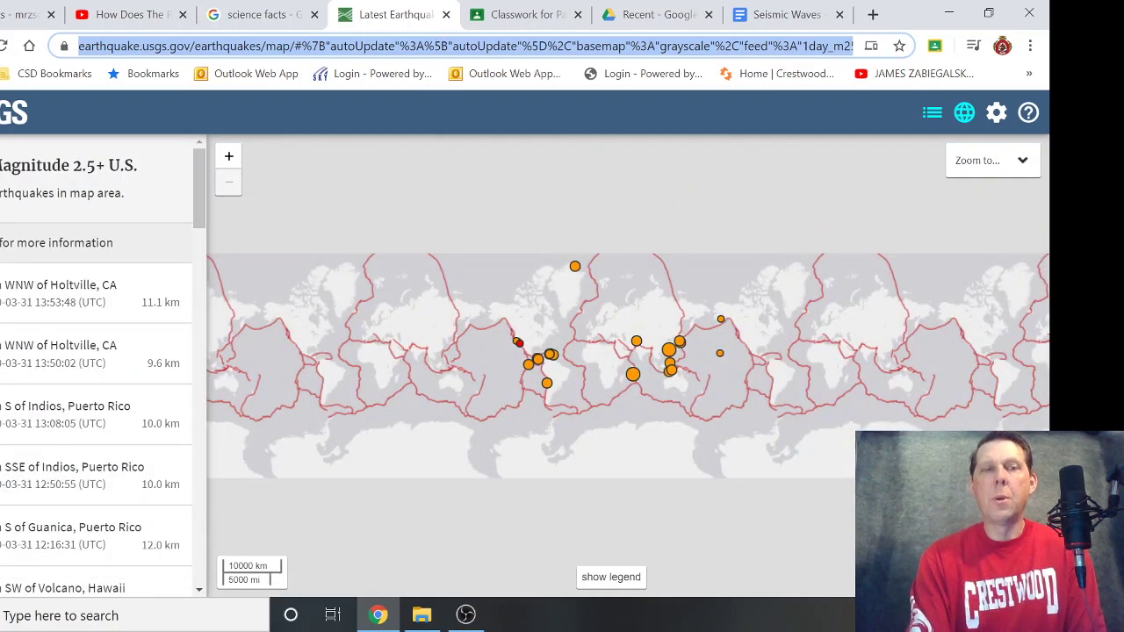
Refresh the live earthquake feed and select the 13:53:48 UTC quake WNW of Holtville, CA
scroll(103, 365, "down", 5)
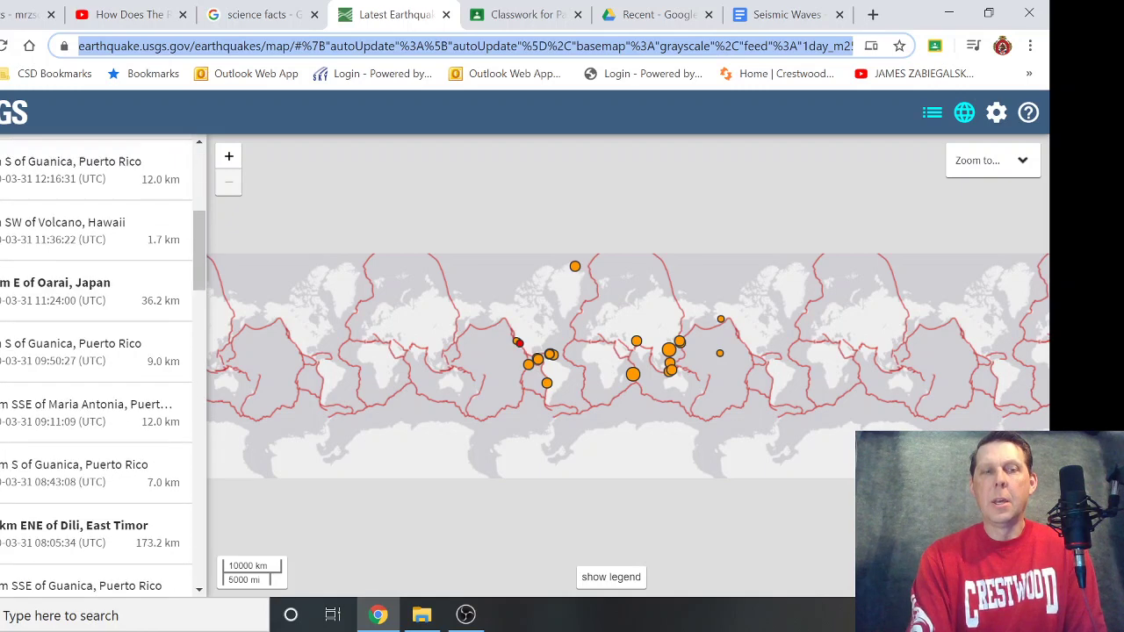
scroll(102, 365, "down", 4)
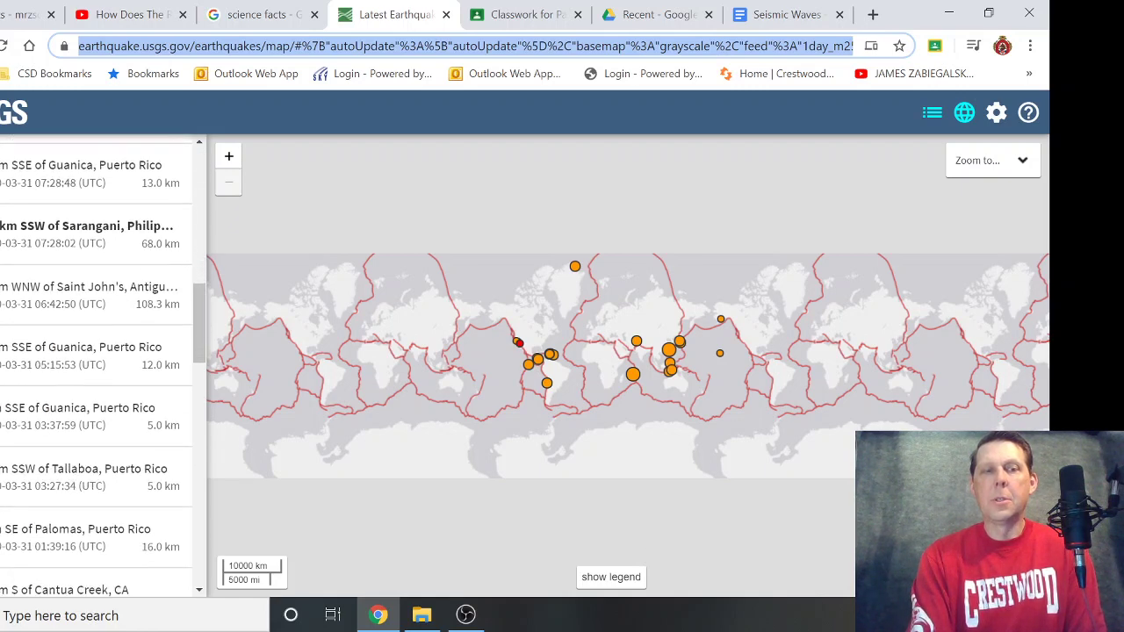
scroll(102, 366, "down", 3)
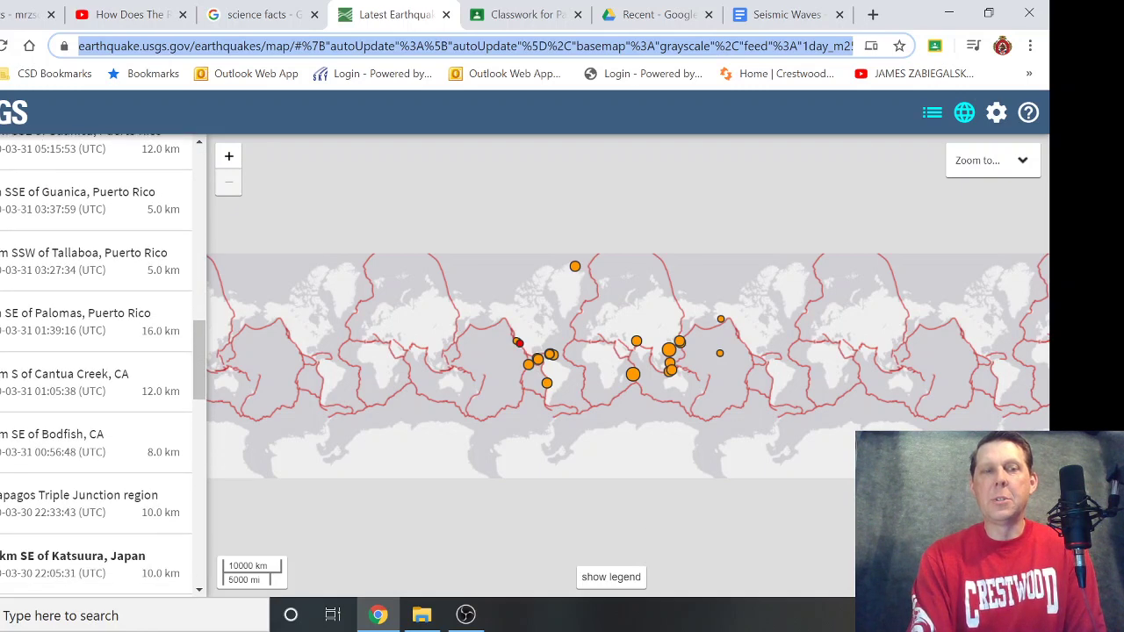
scroll(102, 365, "down", 1)
scroll(103, 365, "down", 1)
scroll(102, 365, "up", 10)
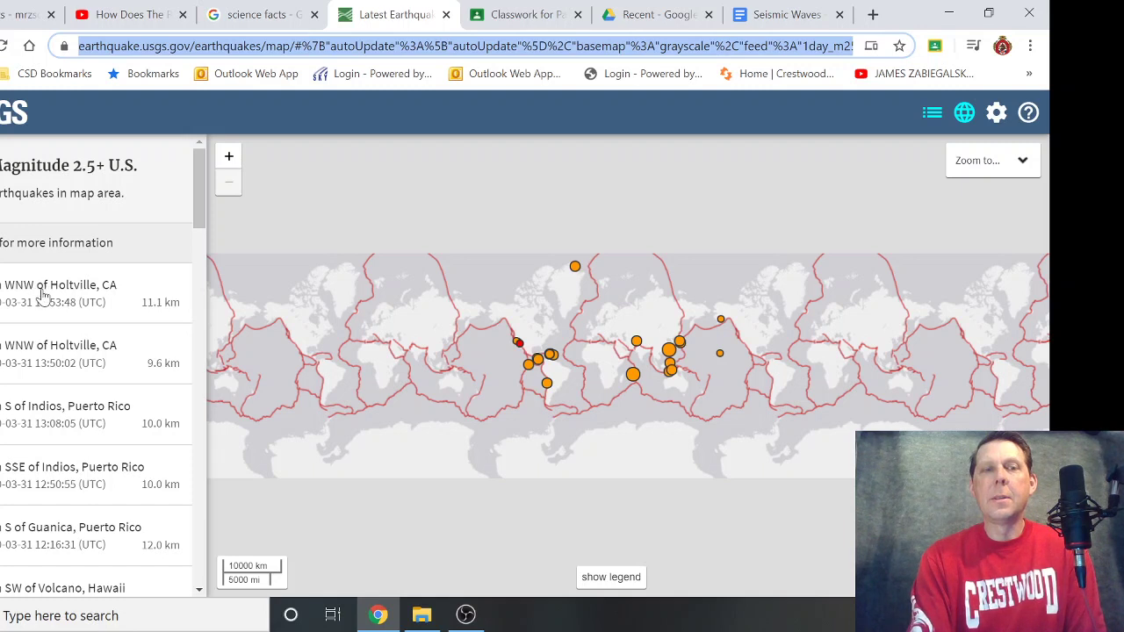
key("Return")
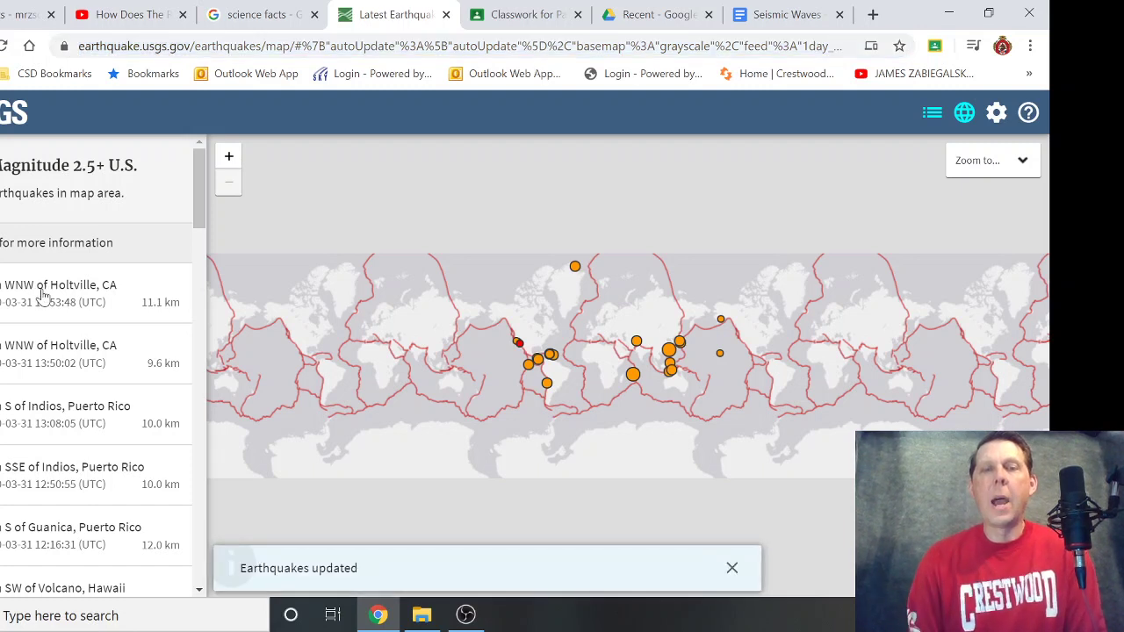
left_click(44, 293)
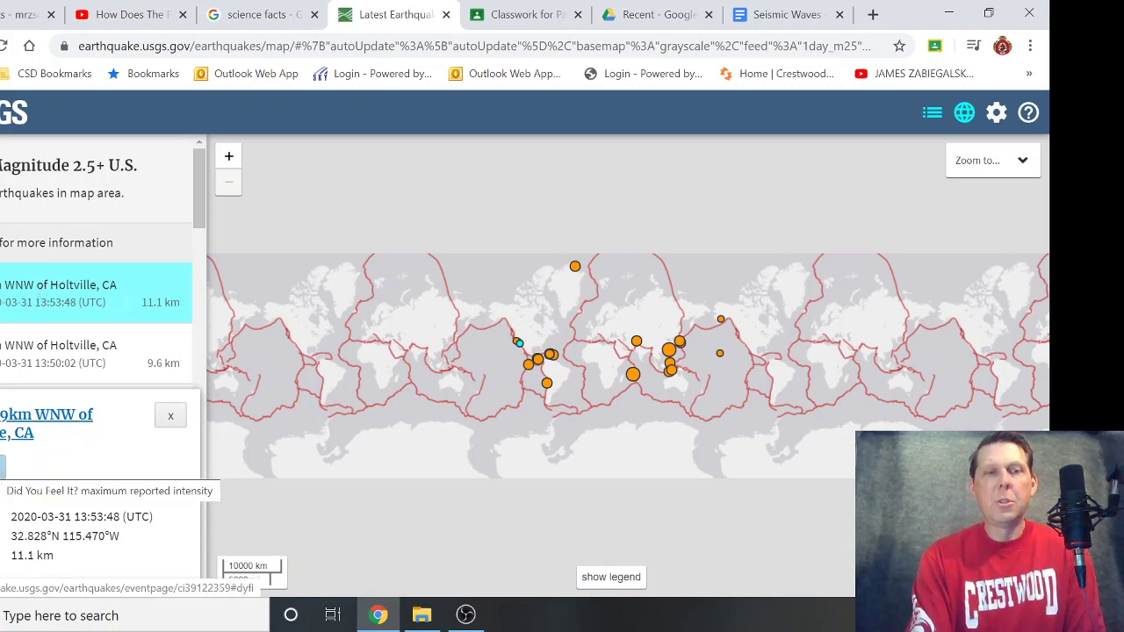
left_click(3, 474)
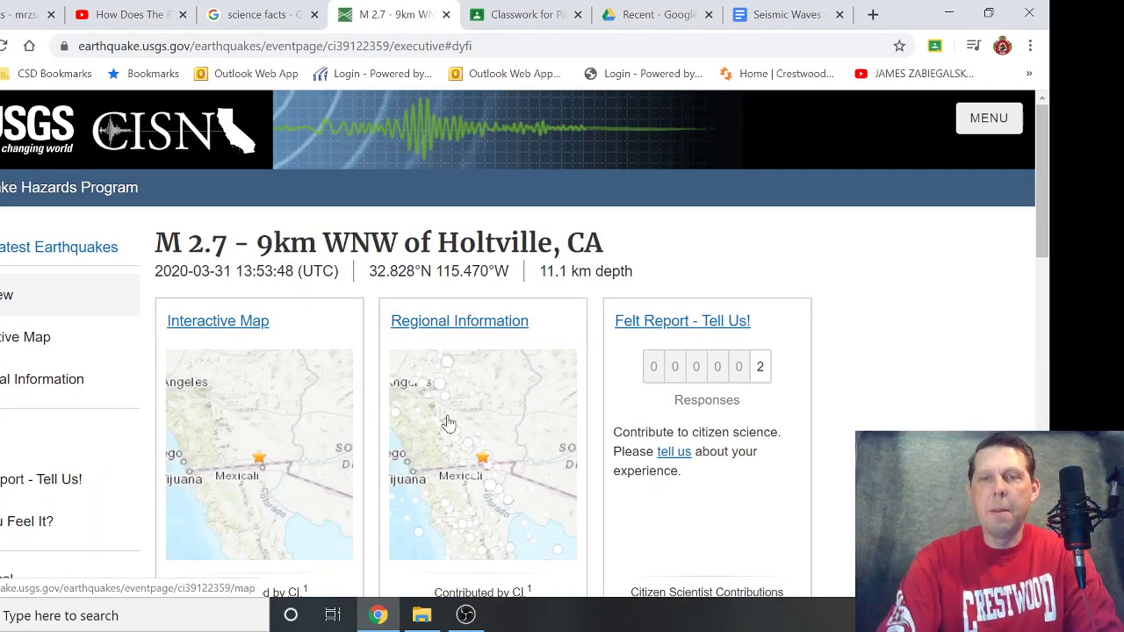
scroll(753, 471, "down", 2)
scroll(282, 354, "down", 2)
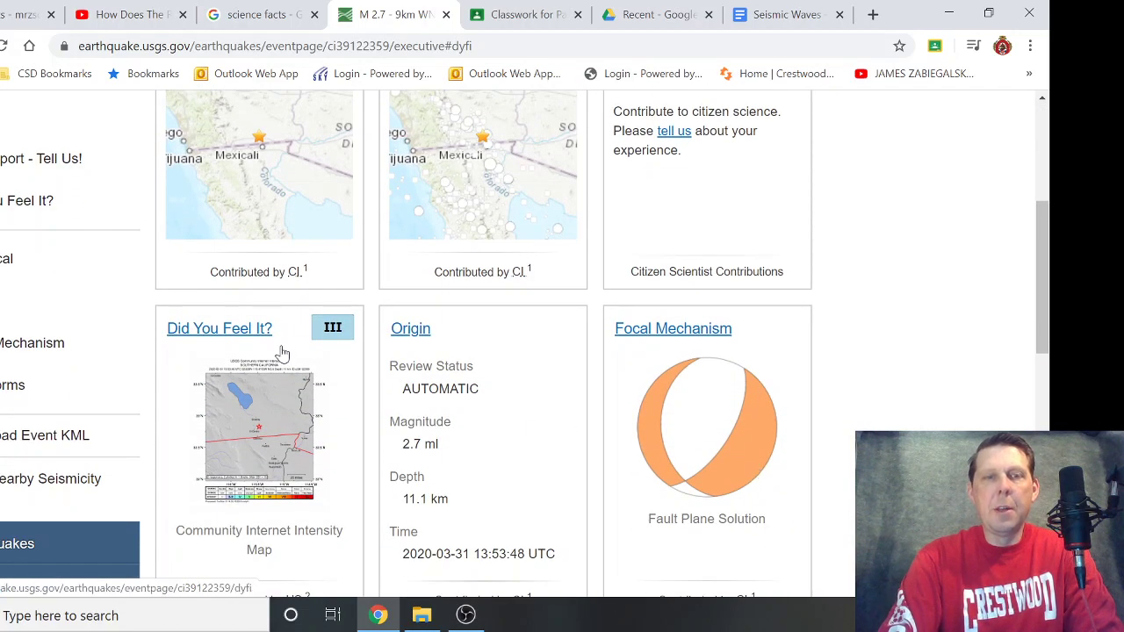
scroll(282, 354, "down", 1)
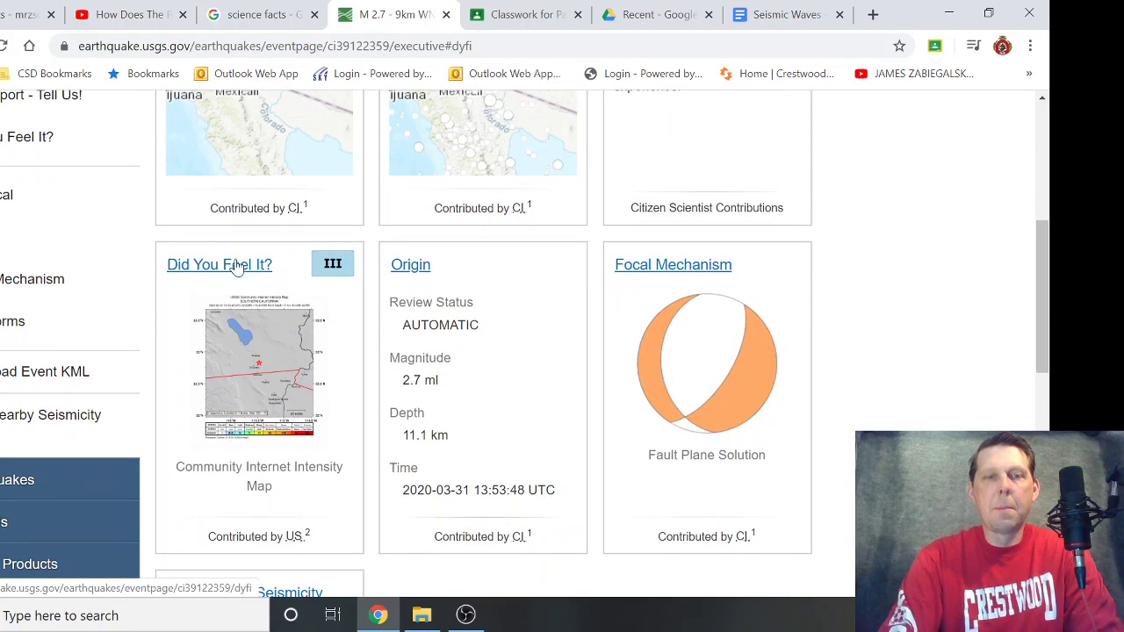
left_click(225, 220)
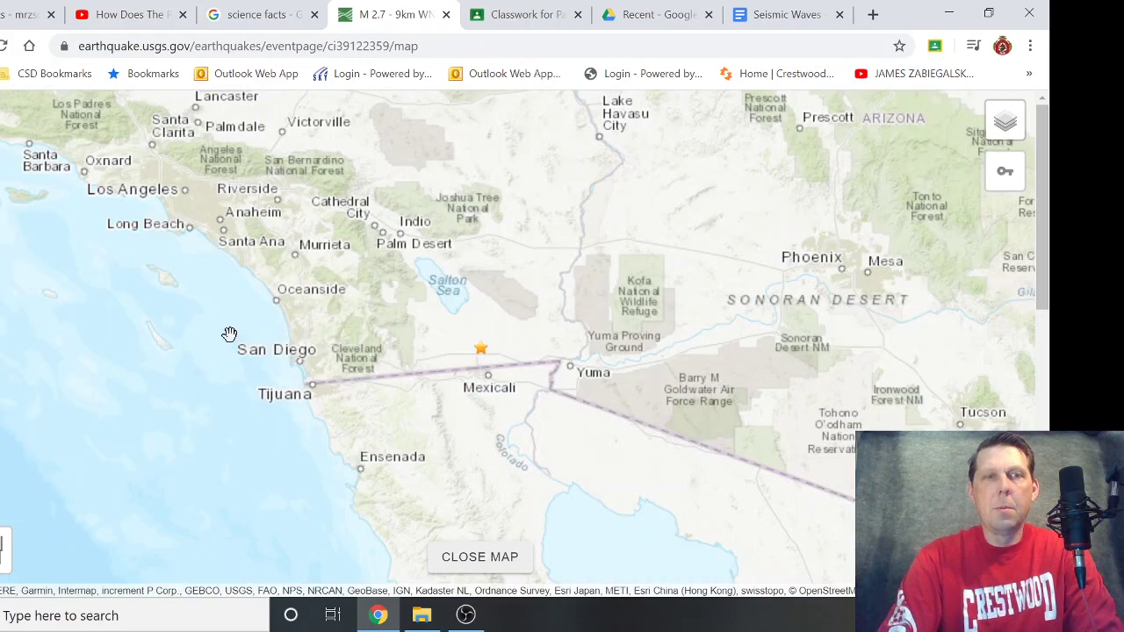
key("alt+Left")
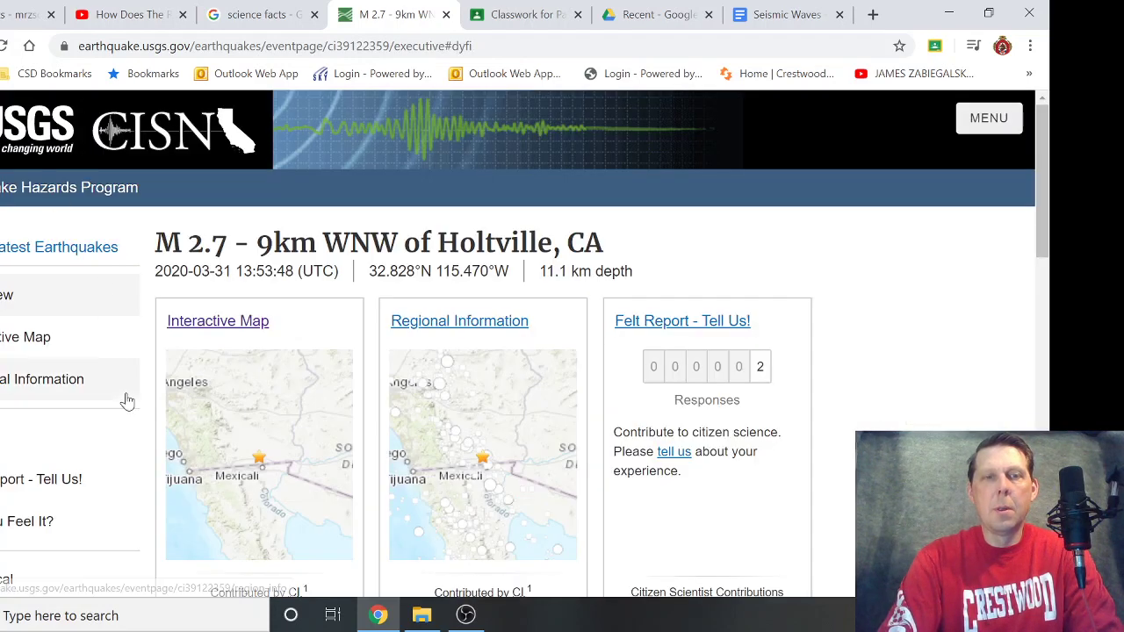
scroll(126, 396, "down", 5)
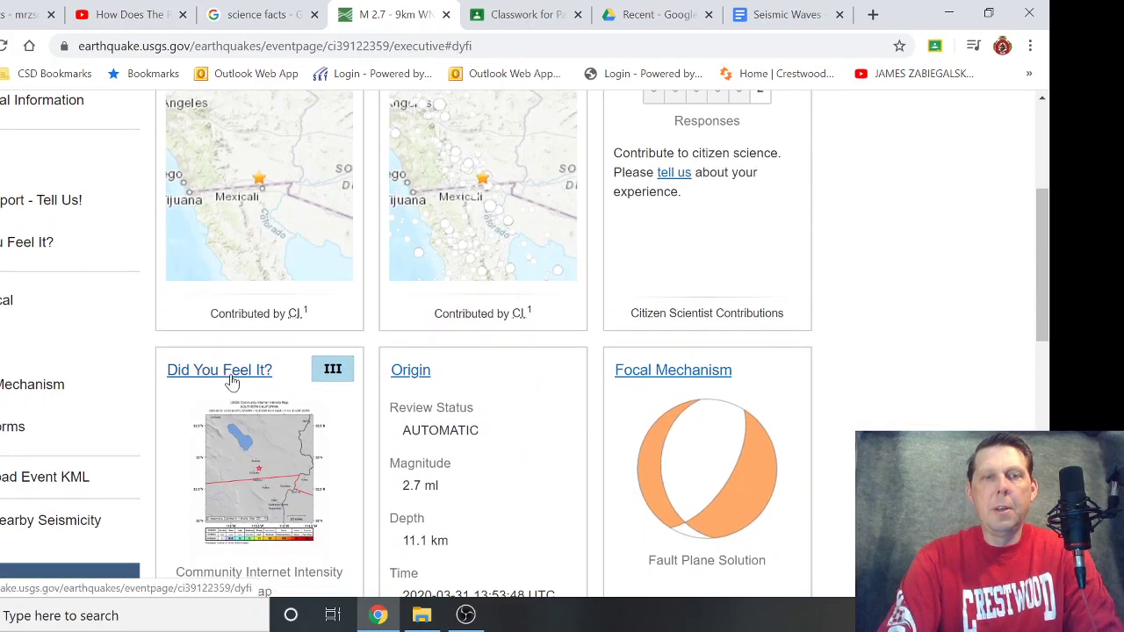
View the Holtville quake's Did You Feel It? intensity map: 2 responses, max CDI III
left_click(232, 382)
scroll(232, 382, "down", 3)
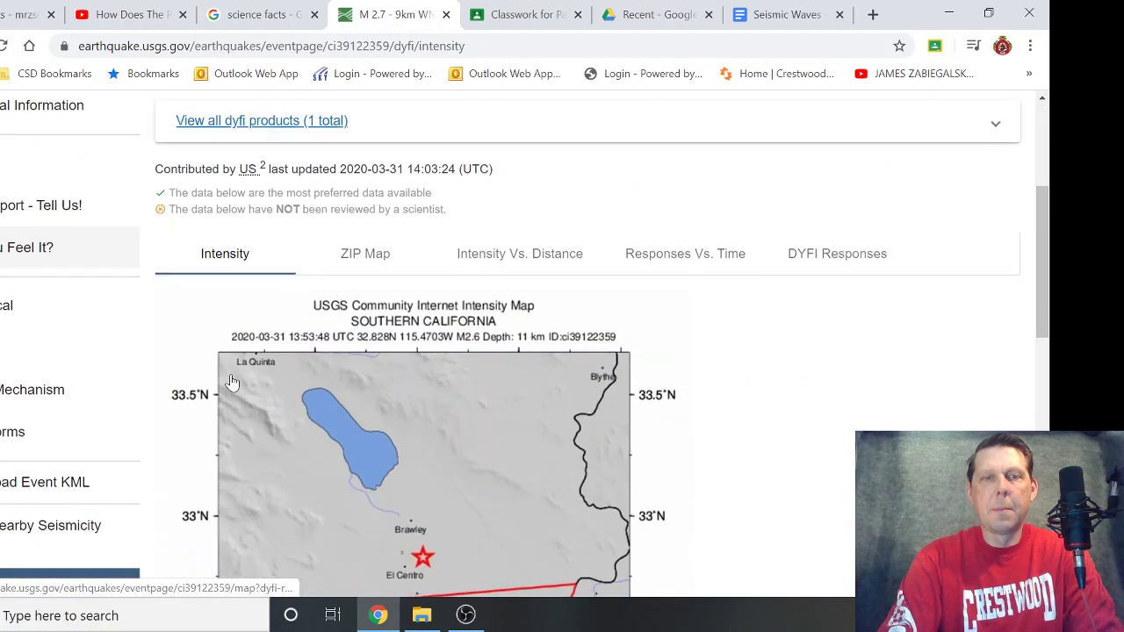
scroll(232, 382, "down", 1)
scroll(232, 382, "up", 2)
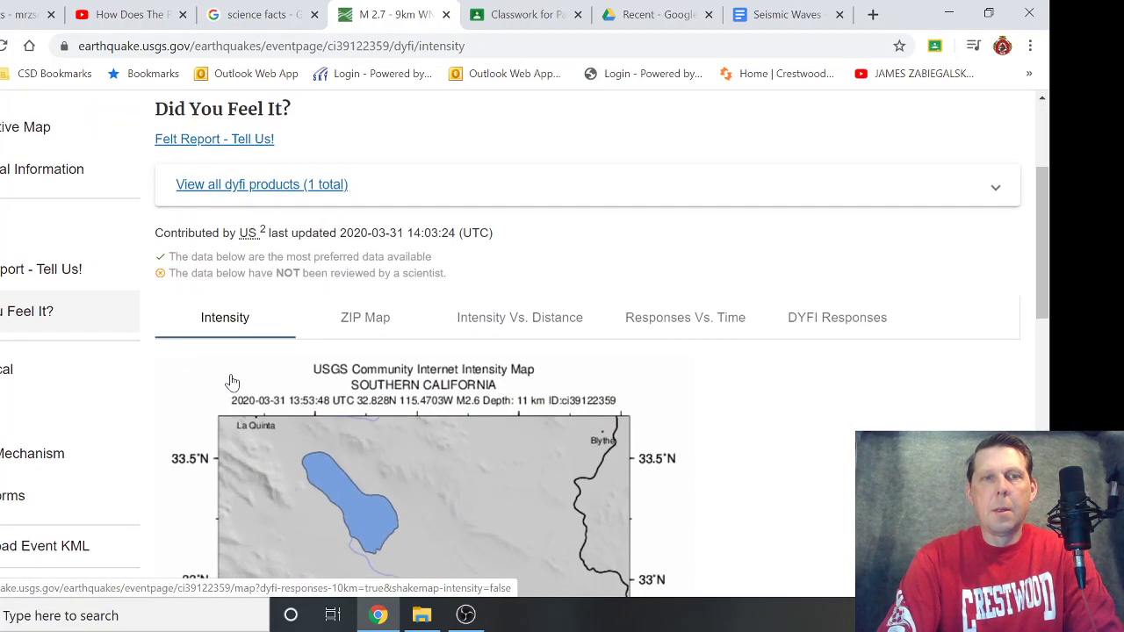
scroll(232, 382, "down", 4)
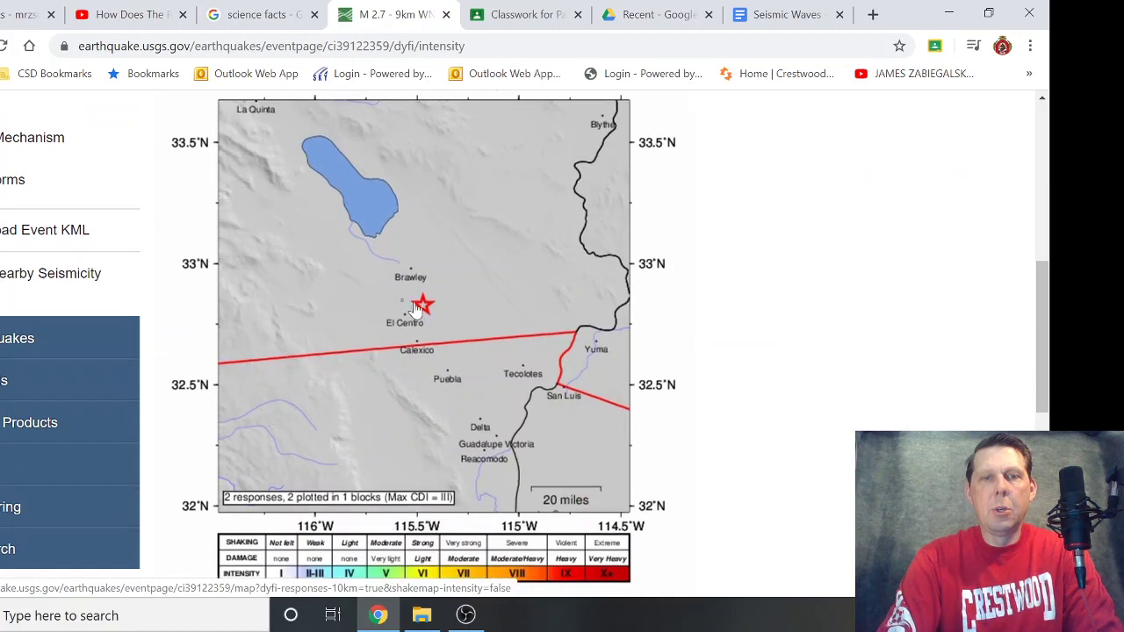
scroll(434, 310, "down", 1)
scroll(323, 405, "up", 4, "ctrl")
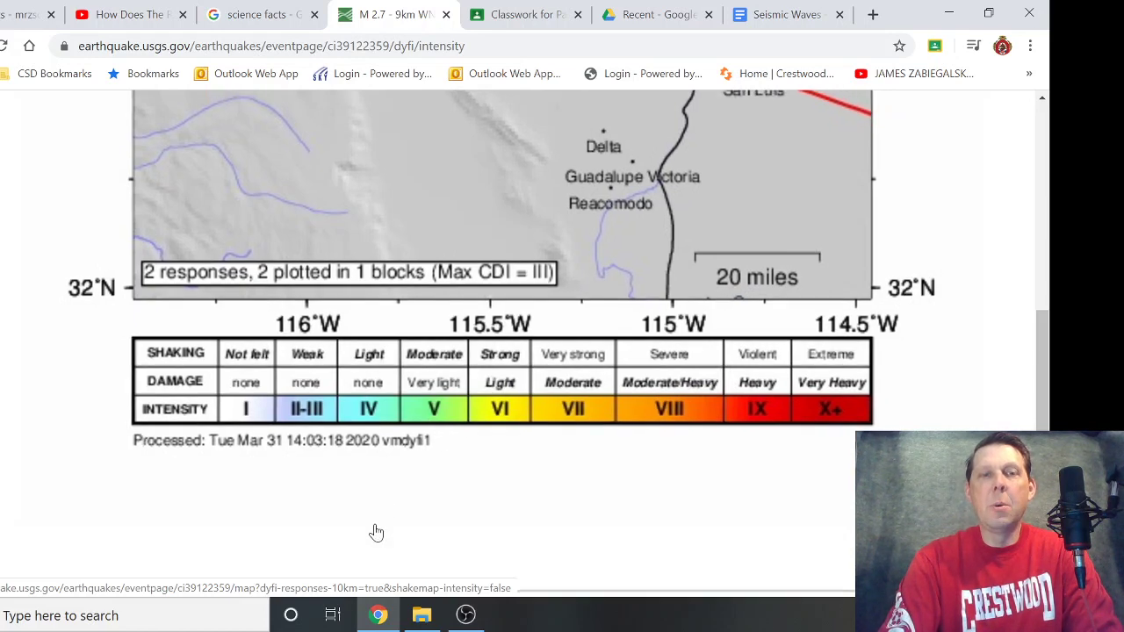
scroll(376, 532, "down", 3)
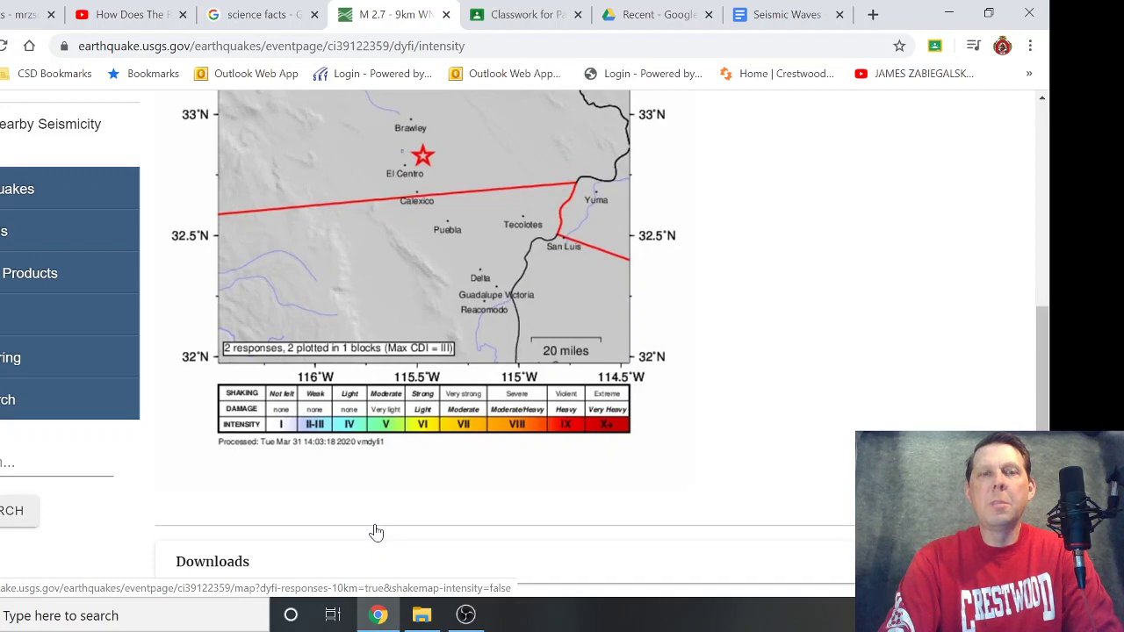
scroll(404, 370, "up", 4)
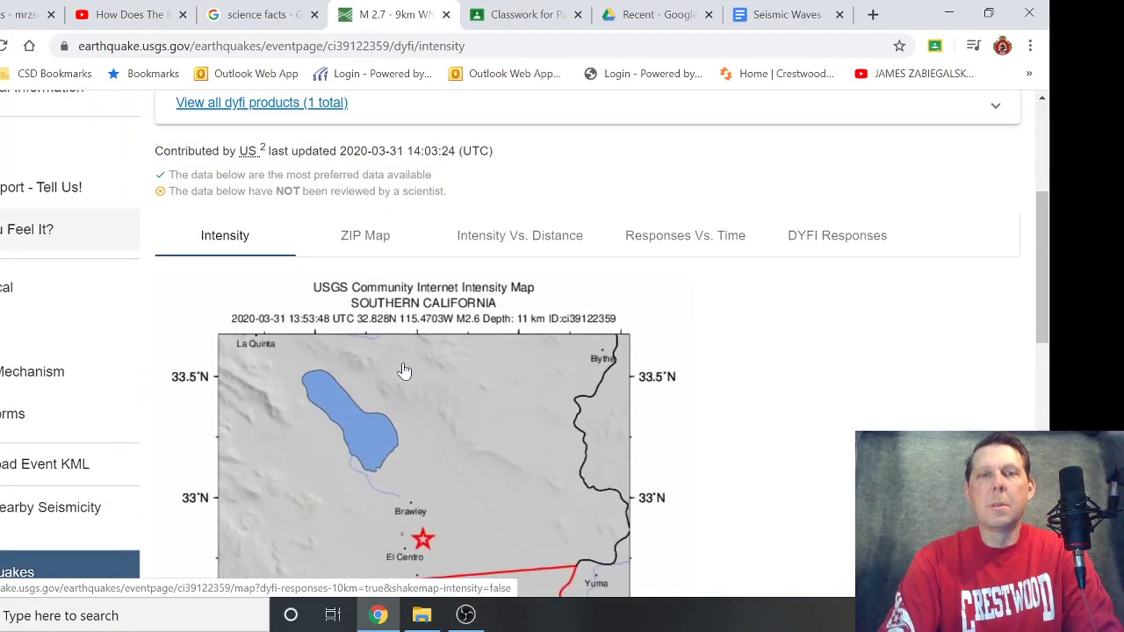
scroll(404, 370, "up", 1)
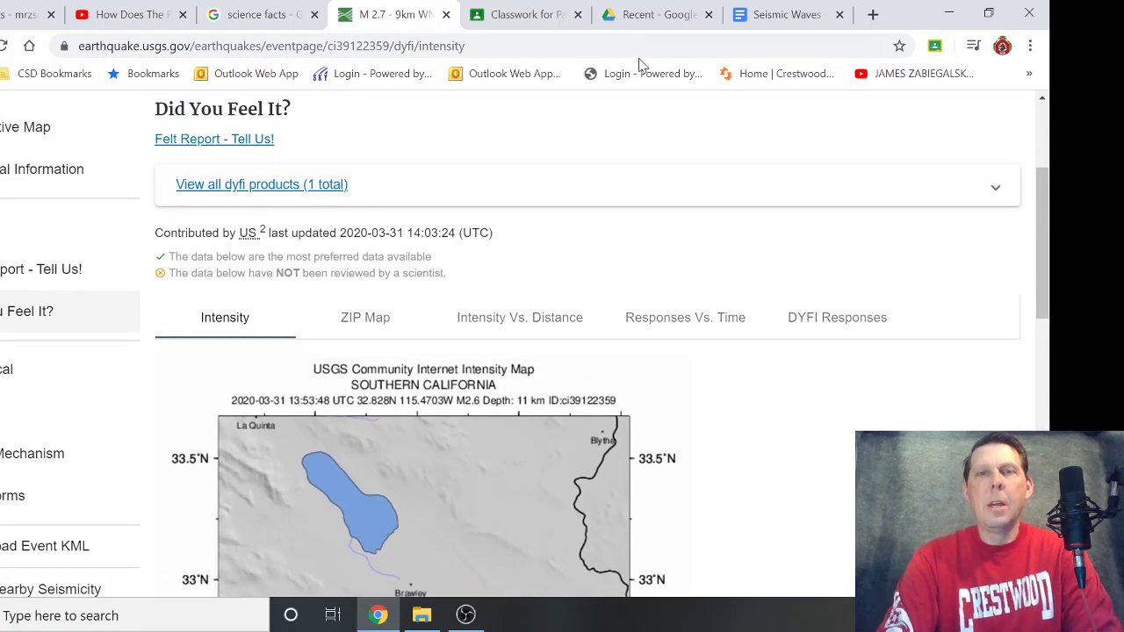
Look over the Classroom assignment attachments again, then return to the Seismic Waves and Earthquakes worksheet
left_click(519, 14)
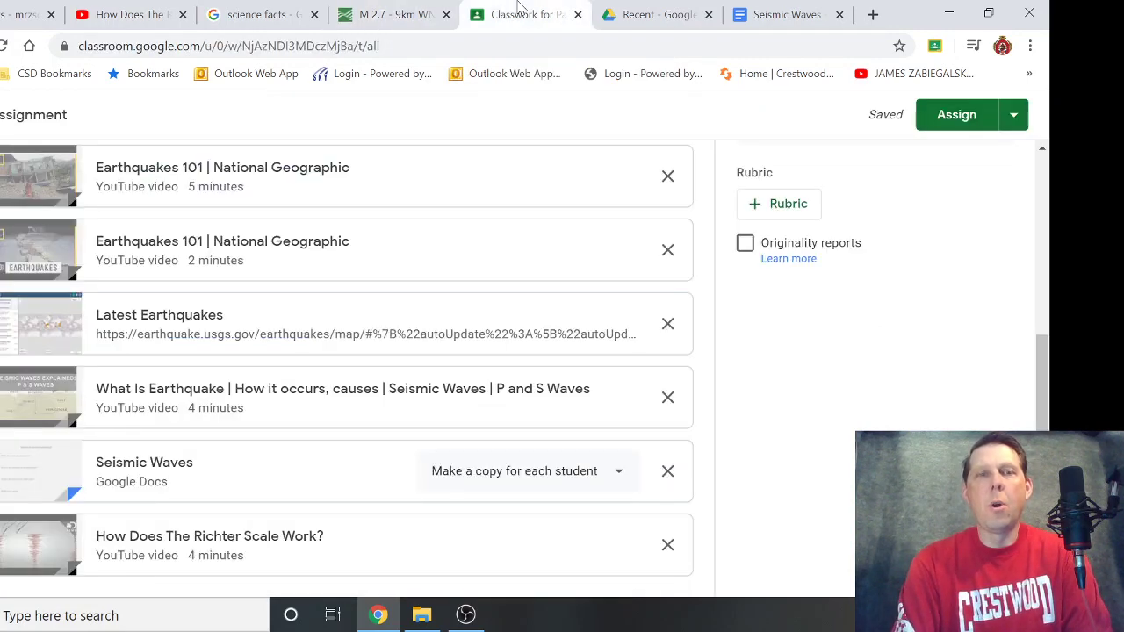
scroll(276, 283, "up", 4)
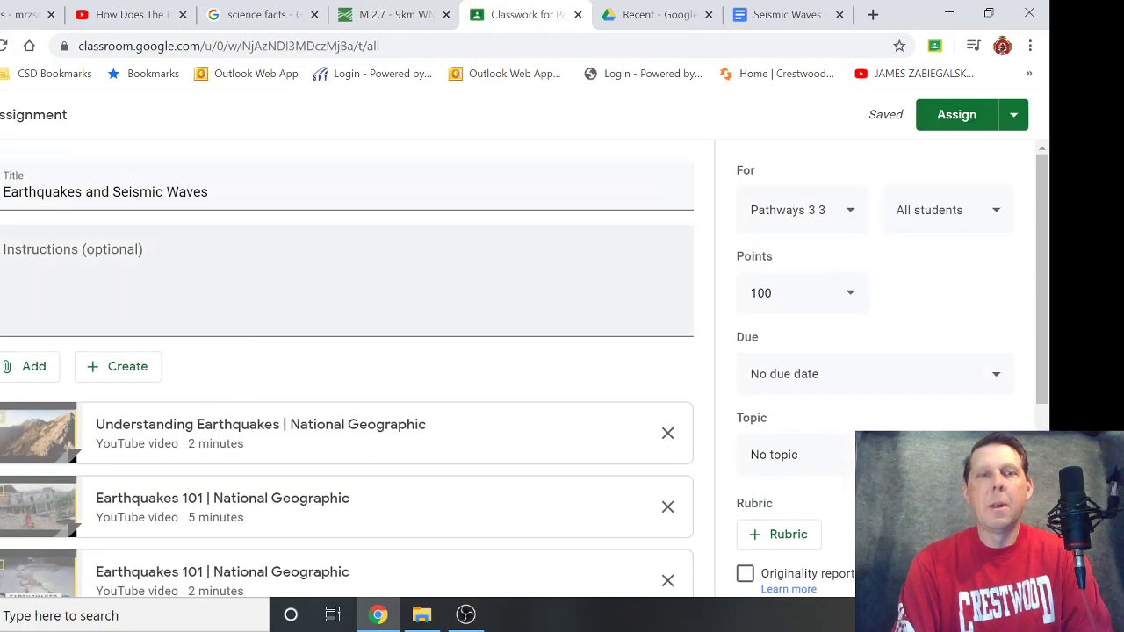
scroll(276, 287, "down", 3)
scroll(275, 288, "down", 2)
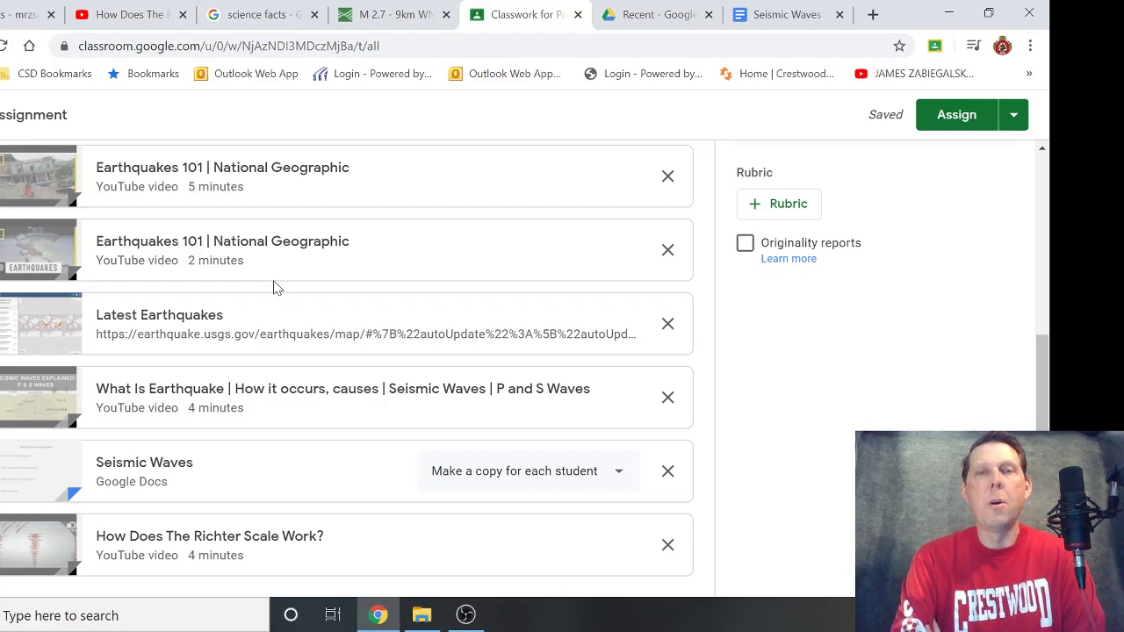
left_click(775, 16)
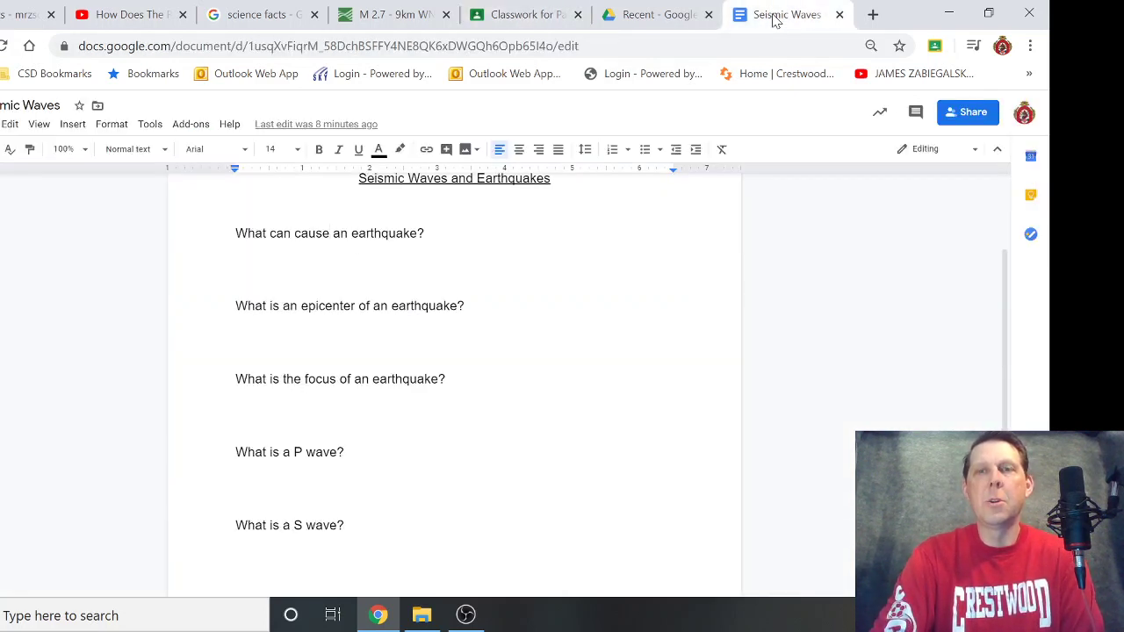